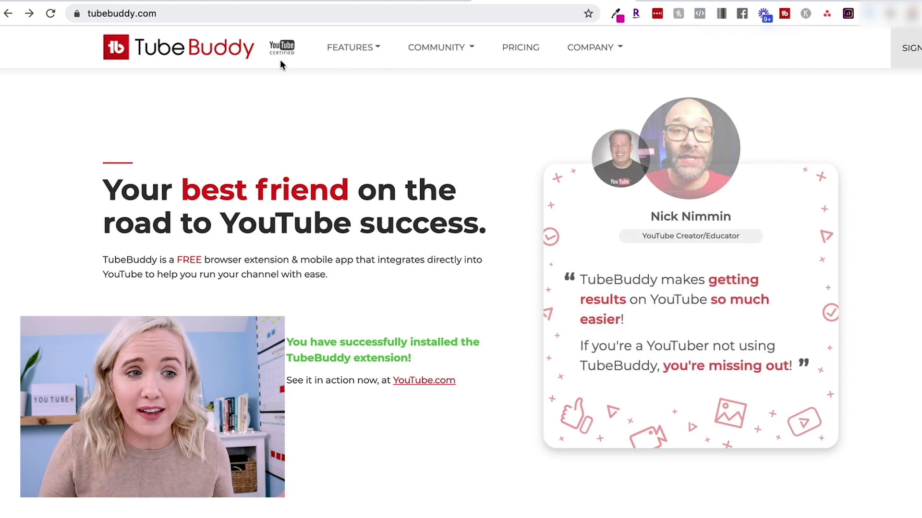
# - Open the TubeBuddy pricing page listing Pro $9, Star $19 and Legend $49 monthly plans
pyautogui.click(518, 53)
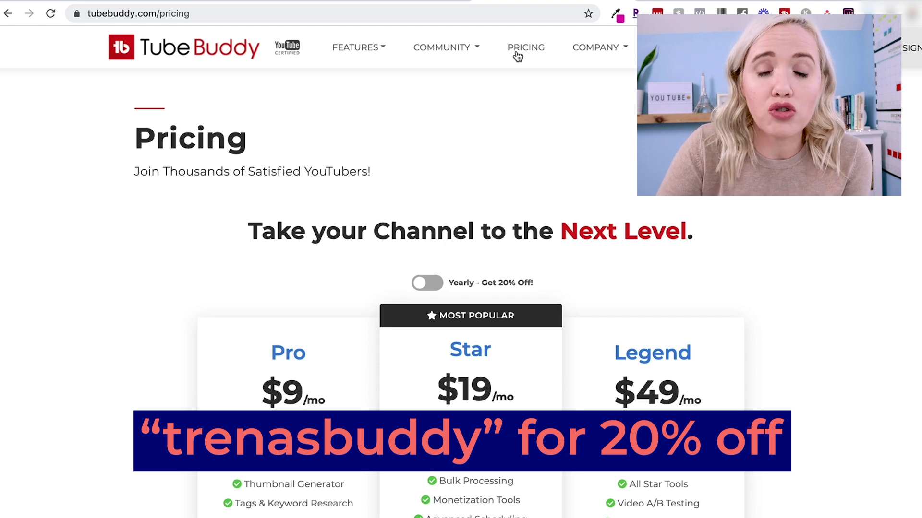
# - Turn on the under-1,000-subscribers discount on the Pro card so it drops to $4.50/mo
pyautogui.scroll(-3, 517, 57)
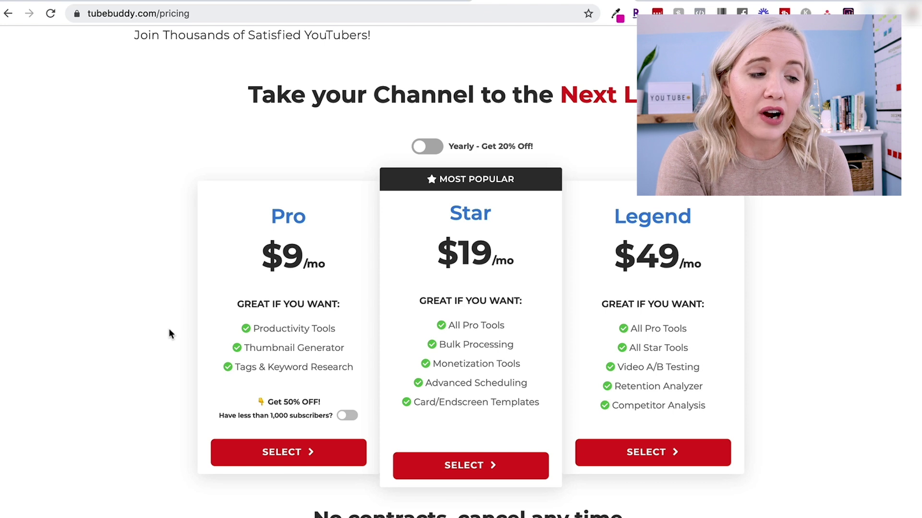
pyautogui.scroll(-1, 169, 332)
pyautogui.click(346, 396)
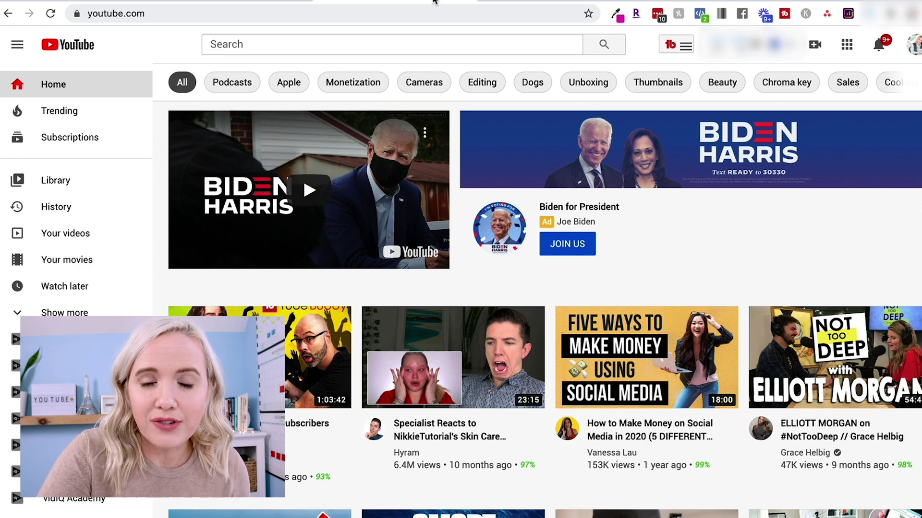
# - Launch Keyword Explorer from the TubeBuddy extension menu over the YouTube page
pyautogui.click(672, 46)
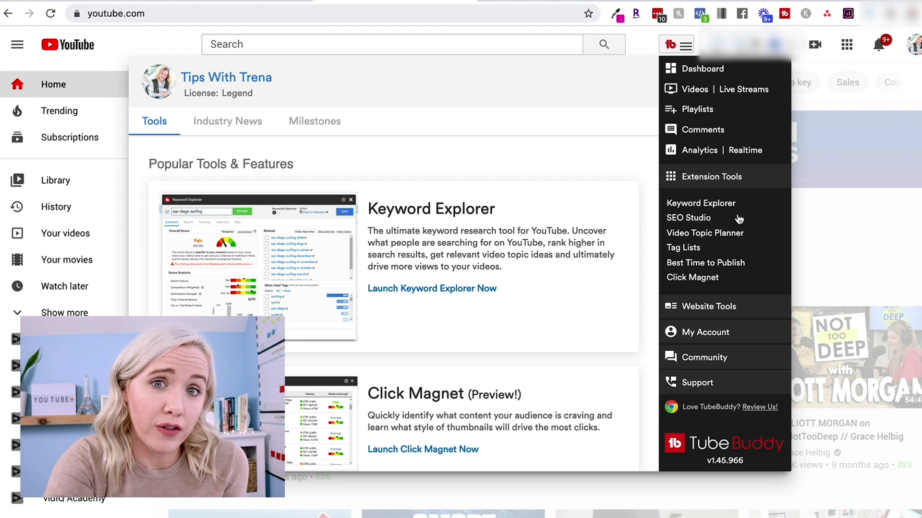
pyautogui.click(710, 204)
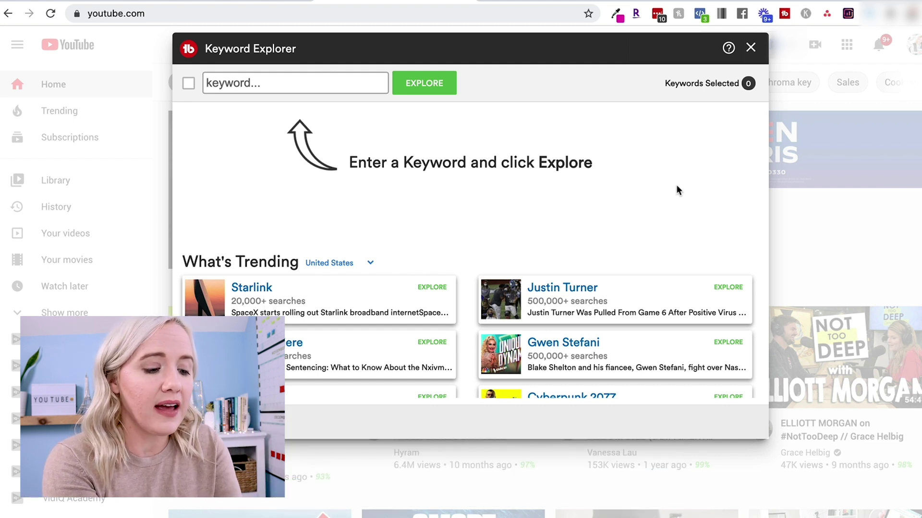
# - Research 'how to make chocolate chip cookies' and show its channel-weighted score, Poor 10/100
pyautogui.write('how to make cho')
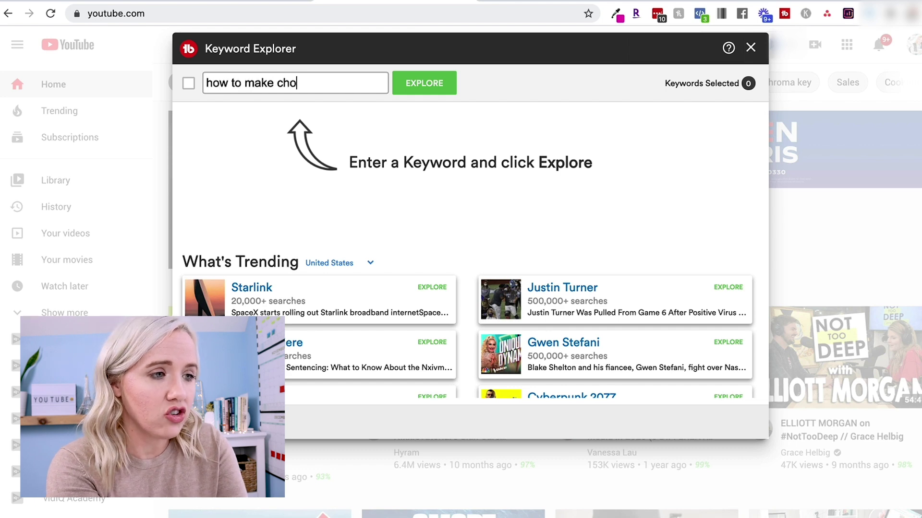
pyautogui.write('colate chip')
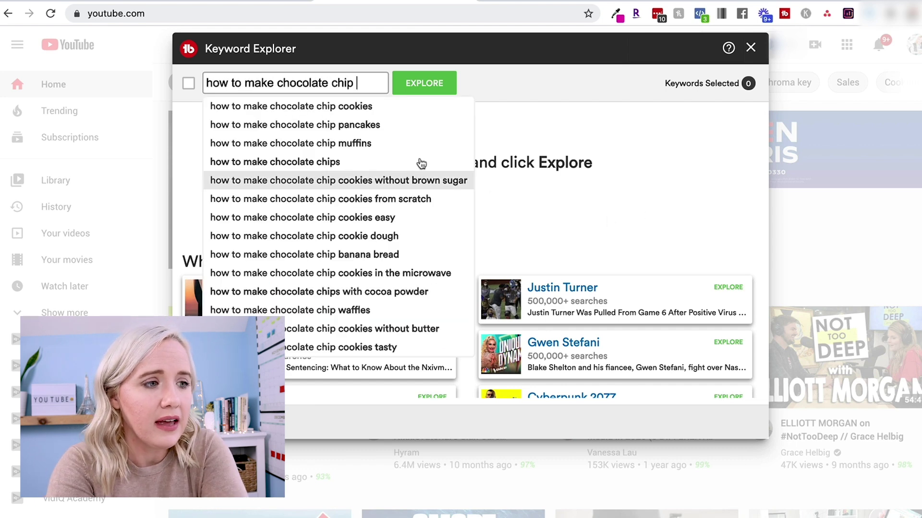
pyautogui.click(319, 106)
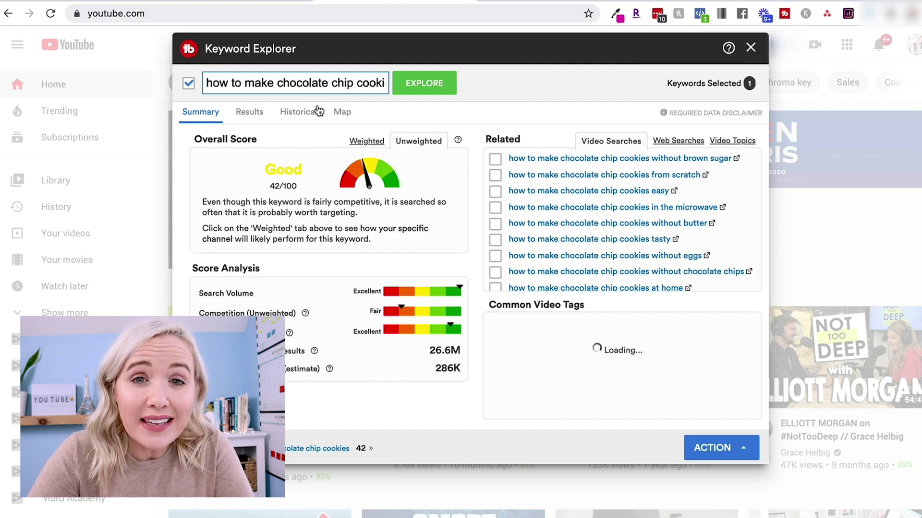
pyautogui.moveTo(263, 202); pyautogui.dragTo(369, 202)
pyautogui.scroll(-1, 369, 202)
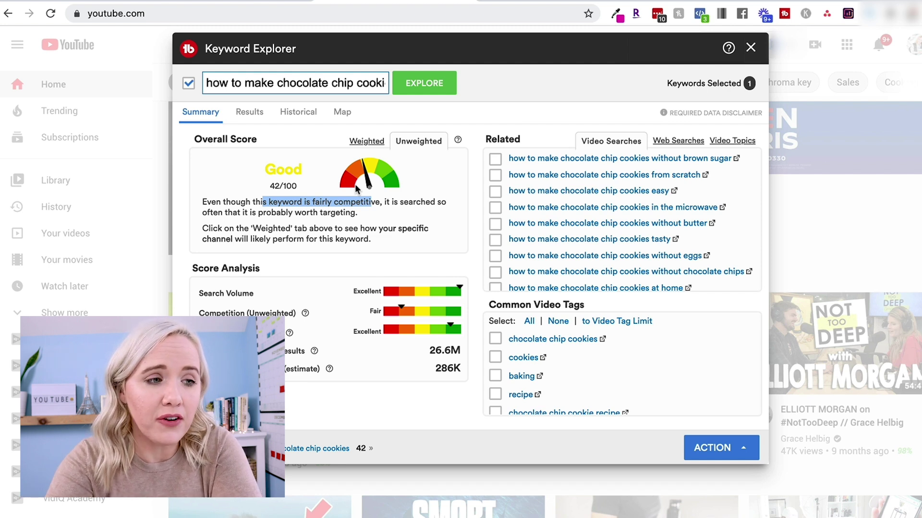
pyautogui.click(366, 140)
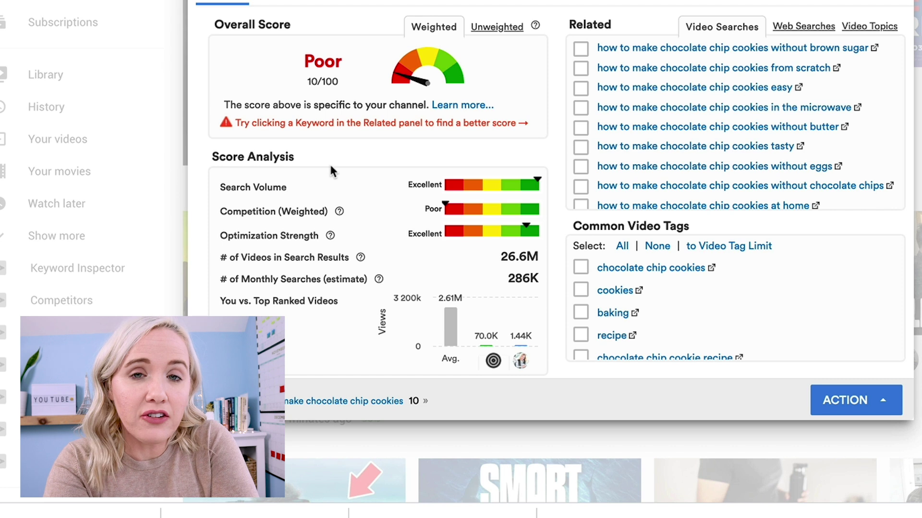
pyautogui.moveTo(221, 186); pyautogui.dragTo(287, 186)
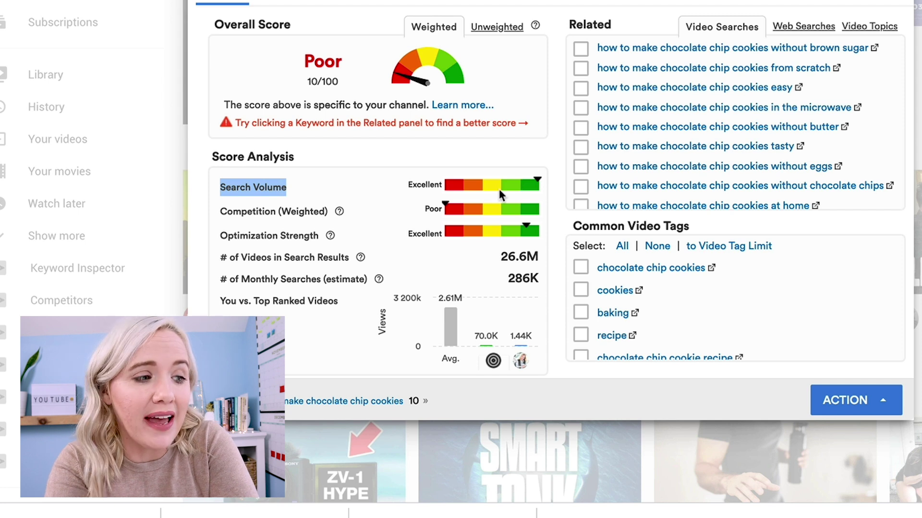
pyautogui.moveTo(227, 278); pyautogui.dragTo(404, 284)
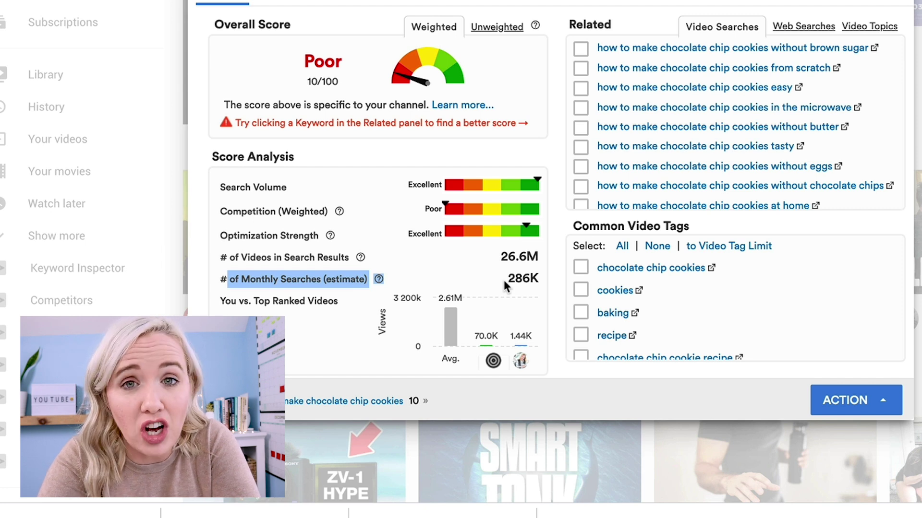
pyautogui.moveTo(221, 211); pyautogui.dragTo(443, 207)
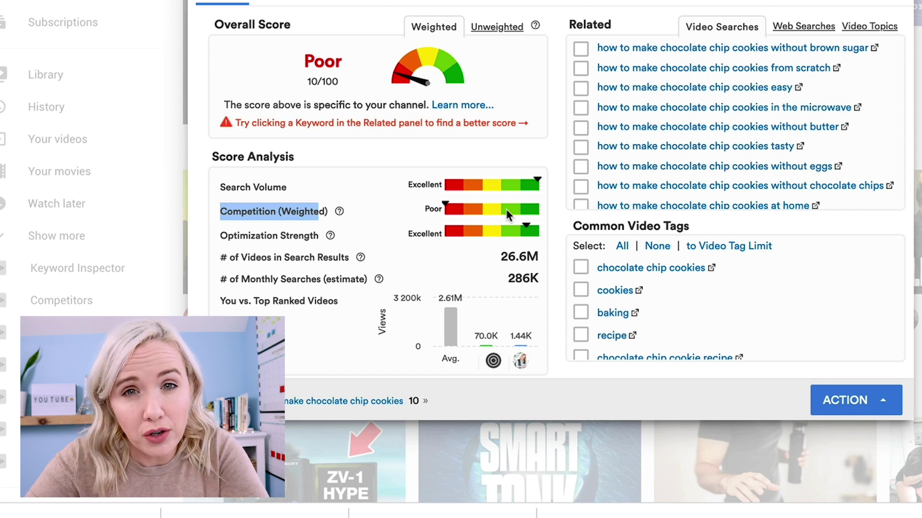
pyautogui.moveTo(218, 236); pyautogui.dragTo(319, 239)
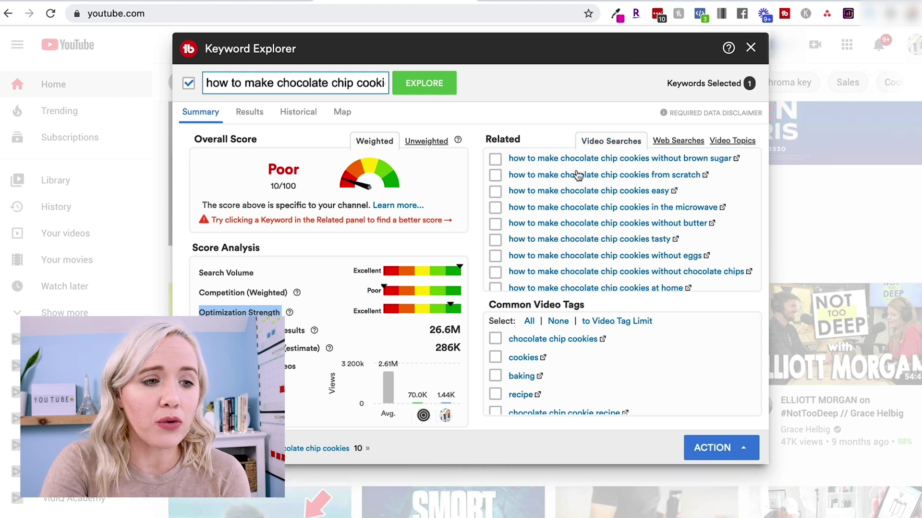
# - Browse related keywords and switch to 'how to make chocolate chip cookies without eggs' (Very Good 63/100)
pyautogui.scroll(-1, 585, 208)
pyautogui.scroll(-2, 585, 208)
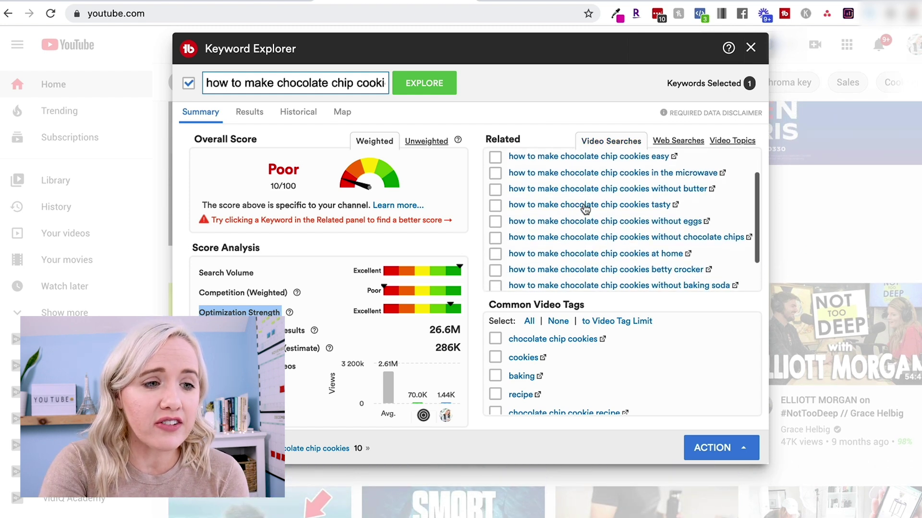
pyautogui.click(730, 142)
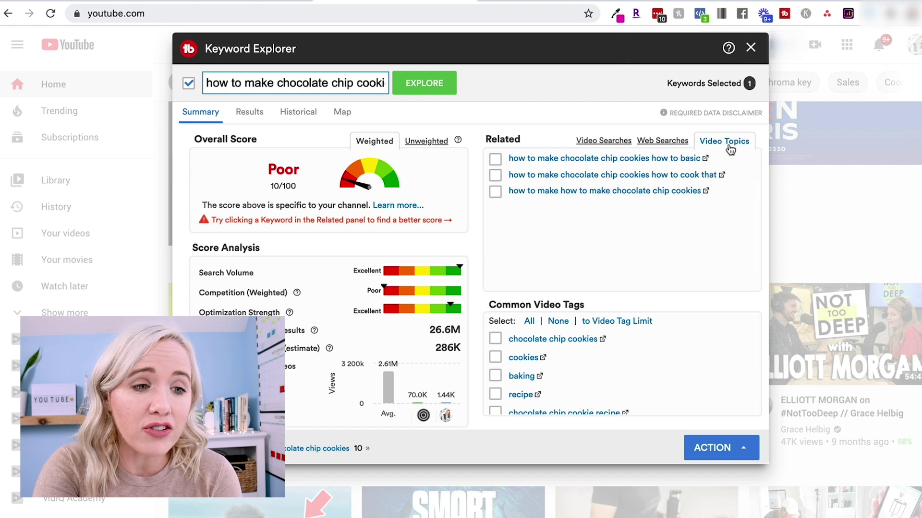
pyautogui.click(602, 141)
pyautogui.scroll(-2, 616, 208)
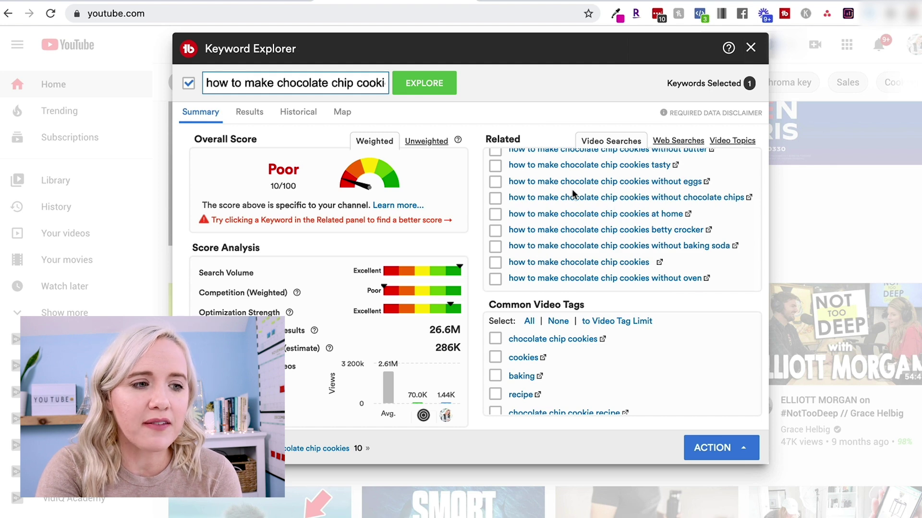
pyautogui.click(646, 185)
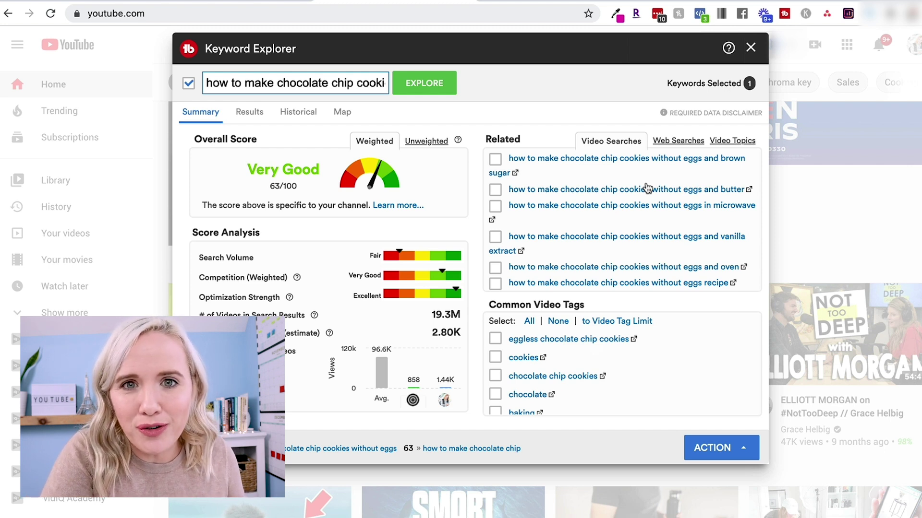
# - Tick common video tags like eggless chocolate chip cookies, cookies, chocolate, baking and eggless, then open Action
pyautogui.scroll(-3, 725, 271)
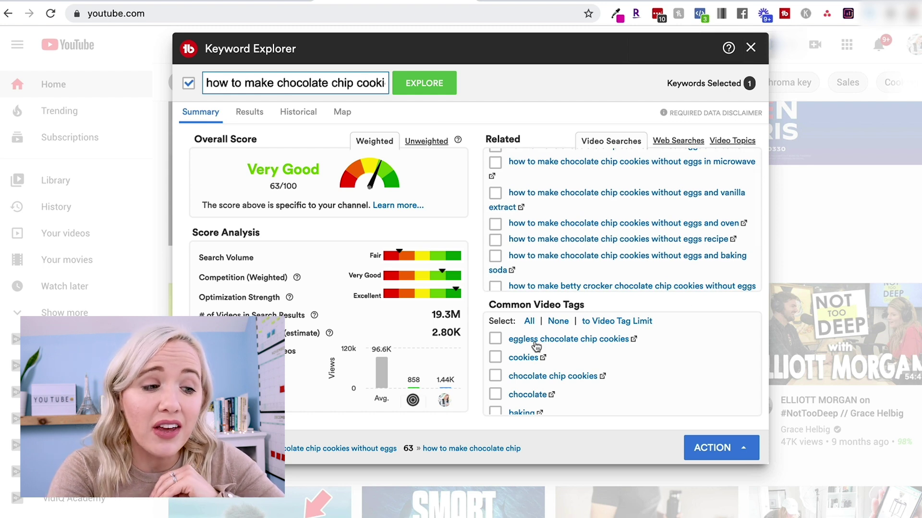
pyautogui.click(495, 339)
pyautogui.click(495, 357)
pyautogui.click(494, 376)
pyautogui.click(495, 395)
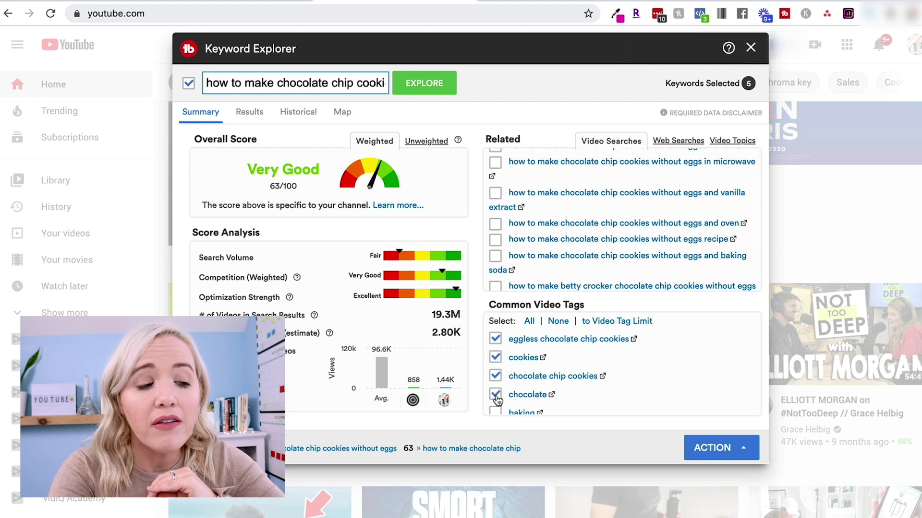
pyautogui.scroll(-1, 498, 399)
pyautogui.click(495, 380)
pyautogui.scroll(-1, 496, 383)
pyautogui.click(496, 383)
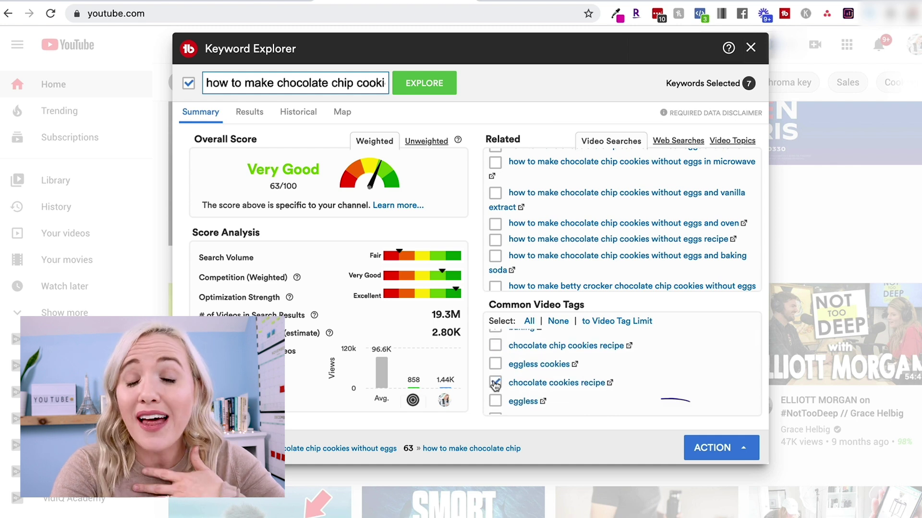
pyautogui.scroll(-1, 495, 384)
pyautogui.click(494, 376)
pyautogui.click(720, 448)
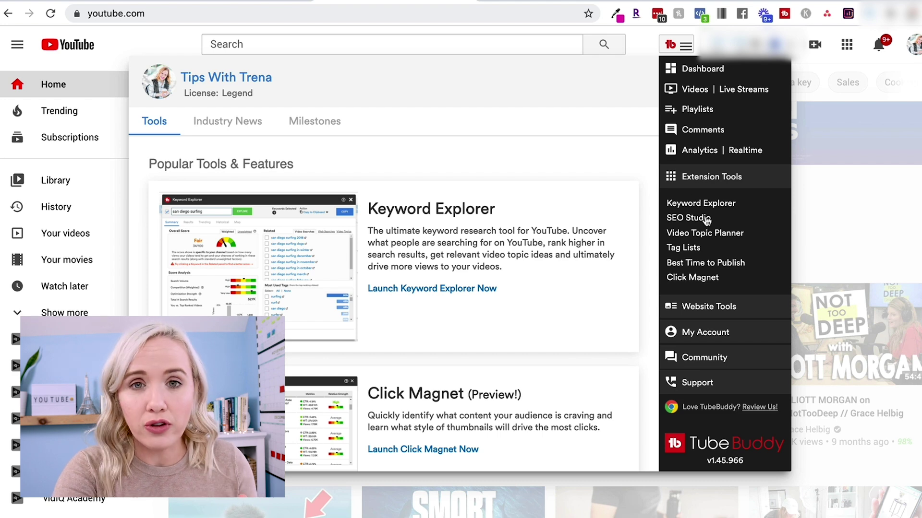
# - Start an SEO Studio draft with target keyword 'how to make chocolate chip cookies without eggs'
pyautogui.click(687, 218)
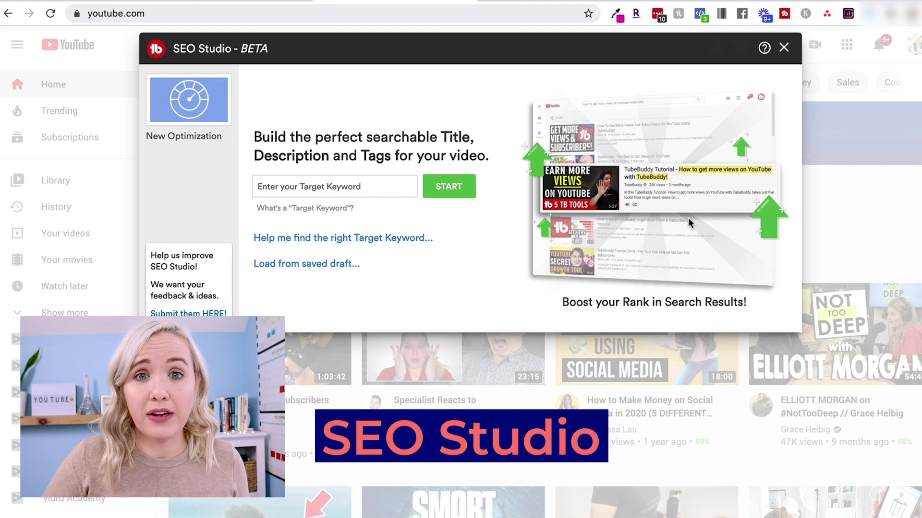
pyautogui.click(336, 186)
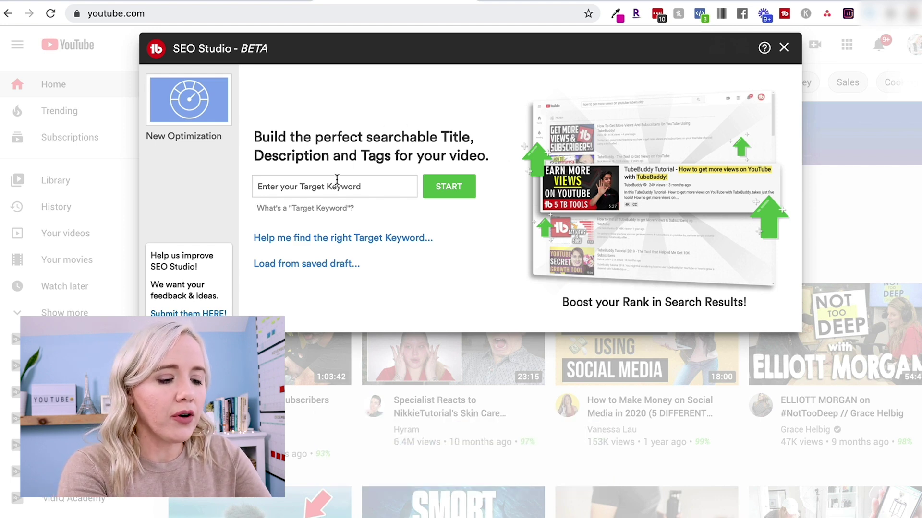
pyautogui.write('how to make')
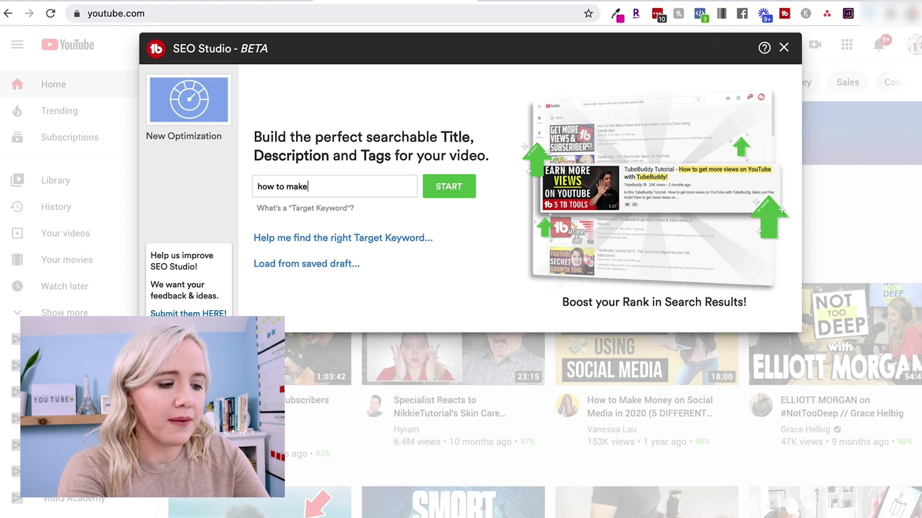
pyautogui.write(' chocolate chip ')
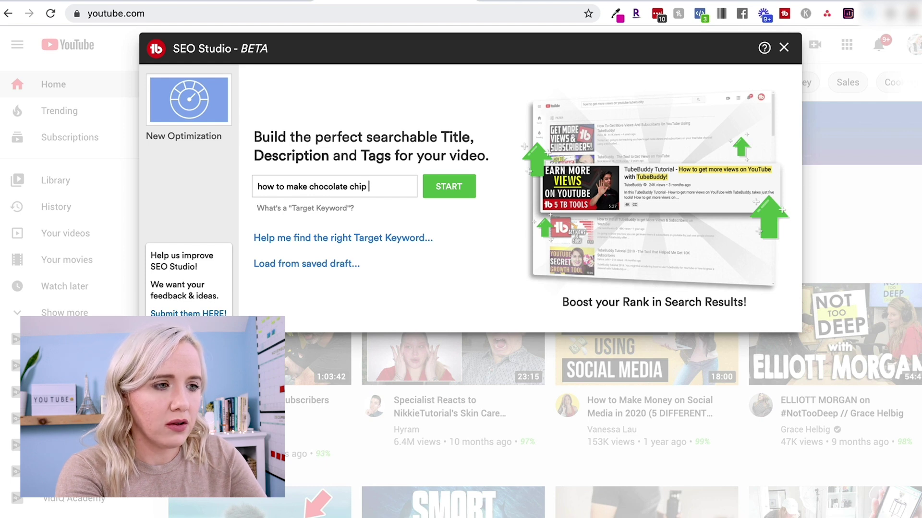
pyautogui.write('cookies without eggs')
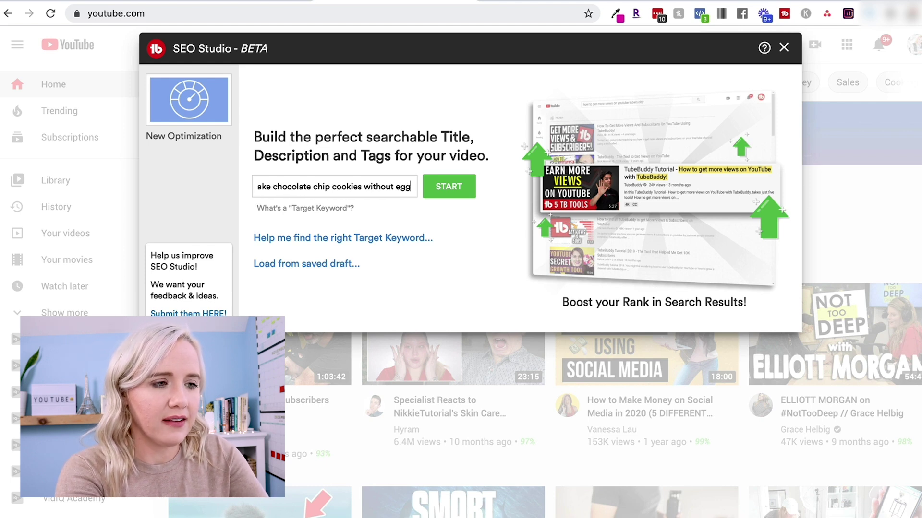
pyautogui.press('Return')
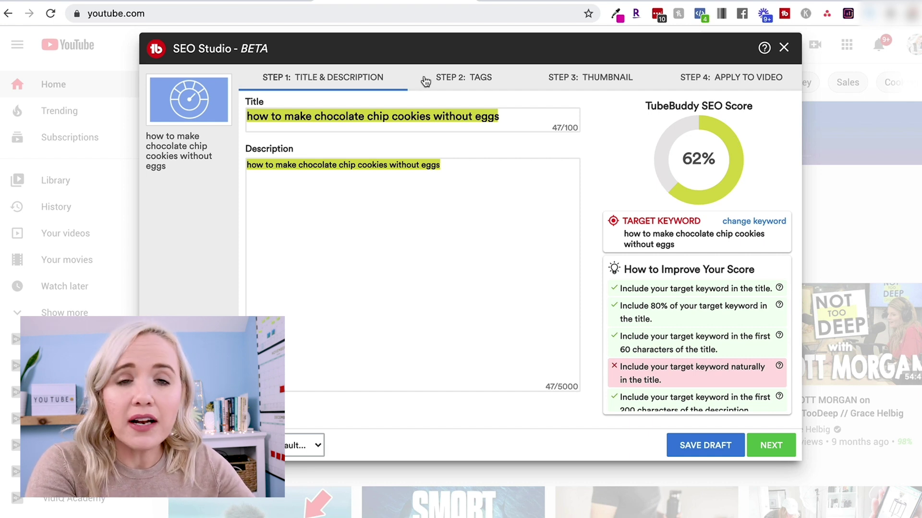
# - Append 'in under 10 minutes' to the draft title, raising the SEO score to 86%
pyautogui.doubleClick(270, 204)
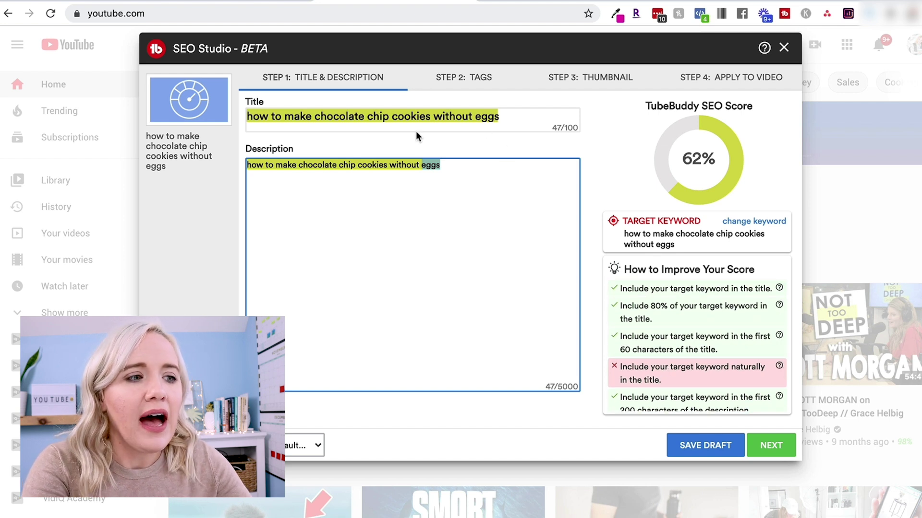
pyautogui.click(520, 116)
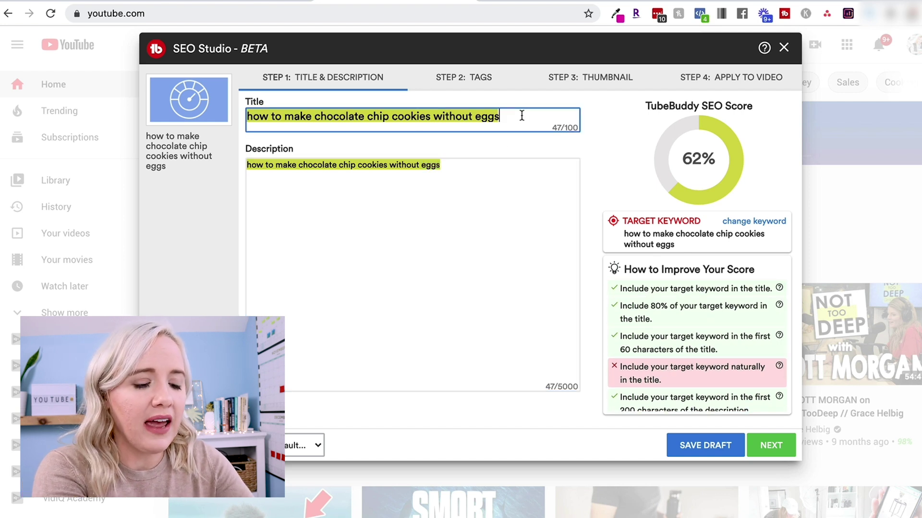
pyautogui.write('in under 10 minutes')
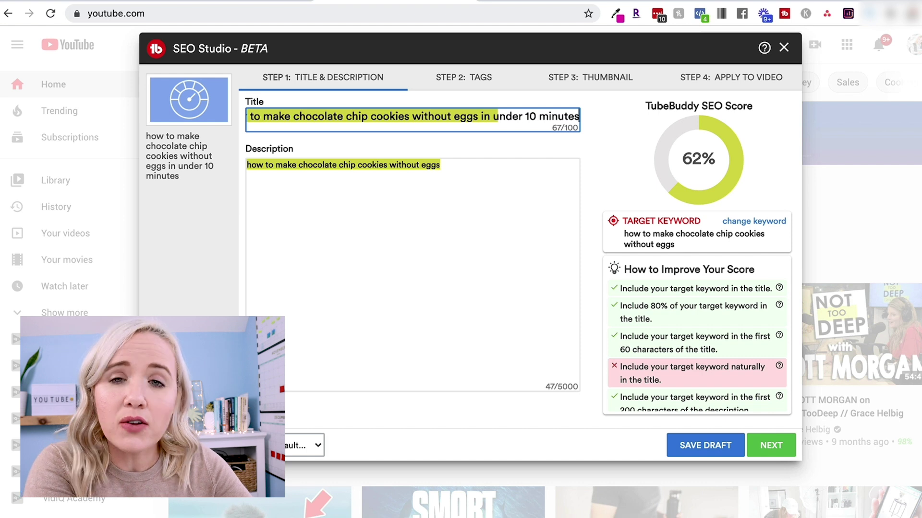
pyautogui.click(491, 206)
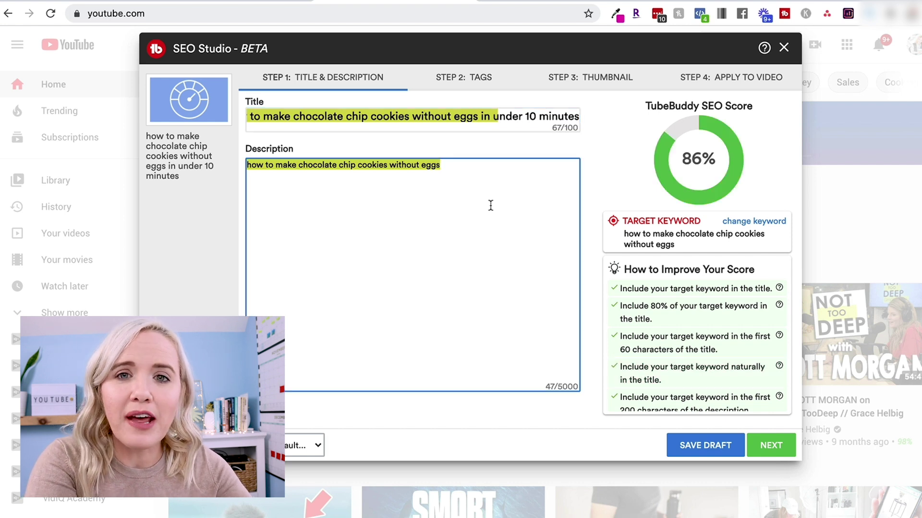
pyautogui.scroll(-1, 658, 361)
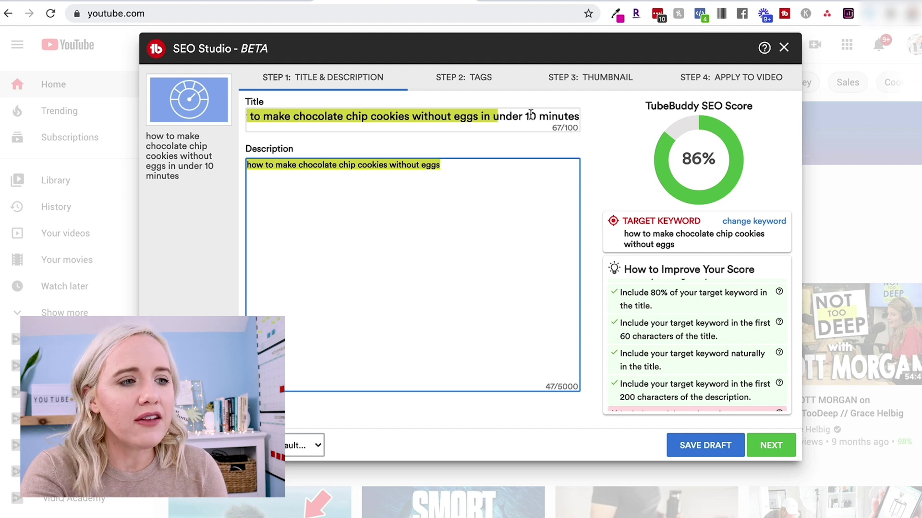
pyautogui.click(778, 446)
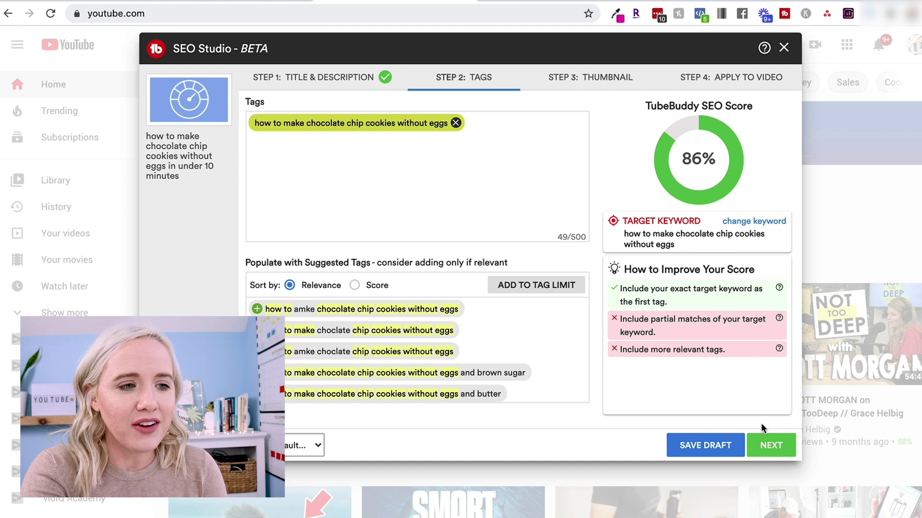
# - Advance the draft through Tags and Thumbnail to Apply to Video, then close SEO Studio
pyautogui.click(778, 446)
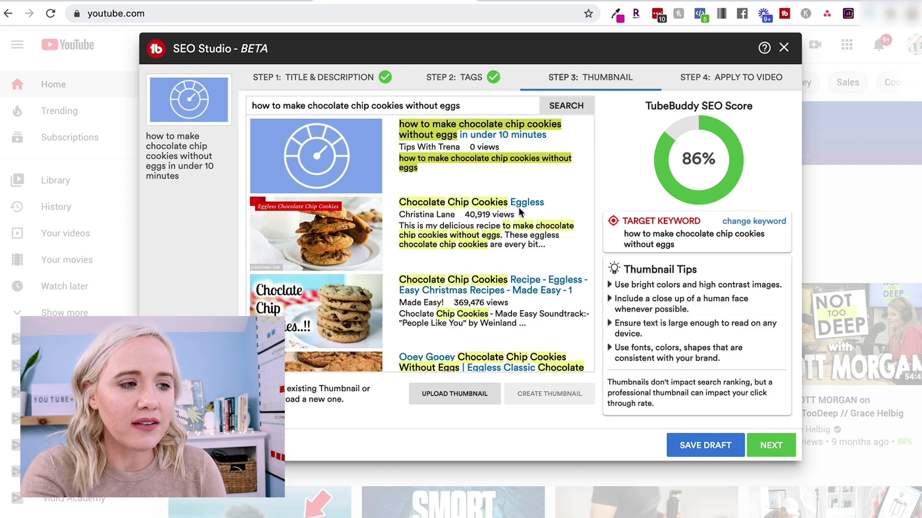
pyautogui.scroll(-1, 348, 240)
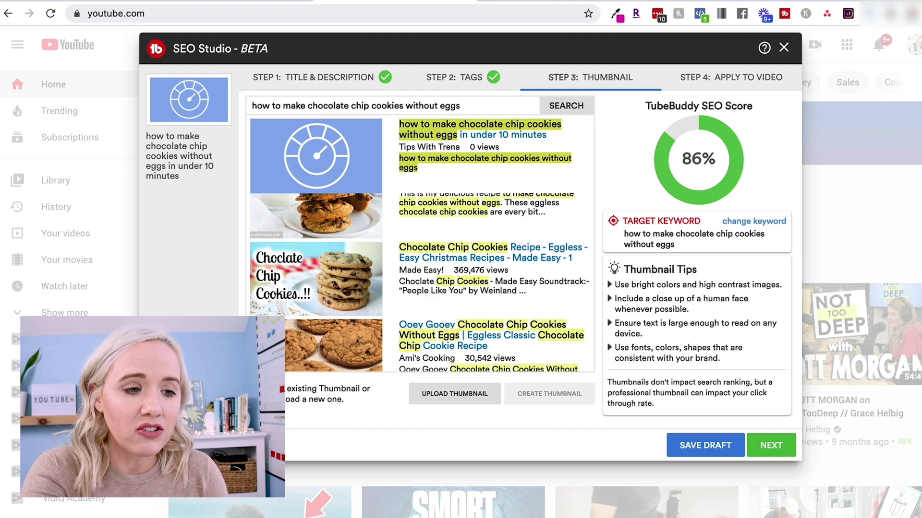
pyautogui.click(780, 451)
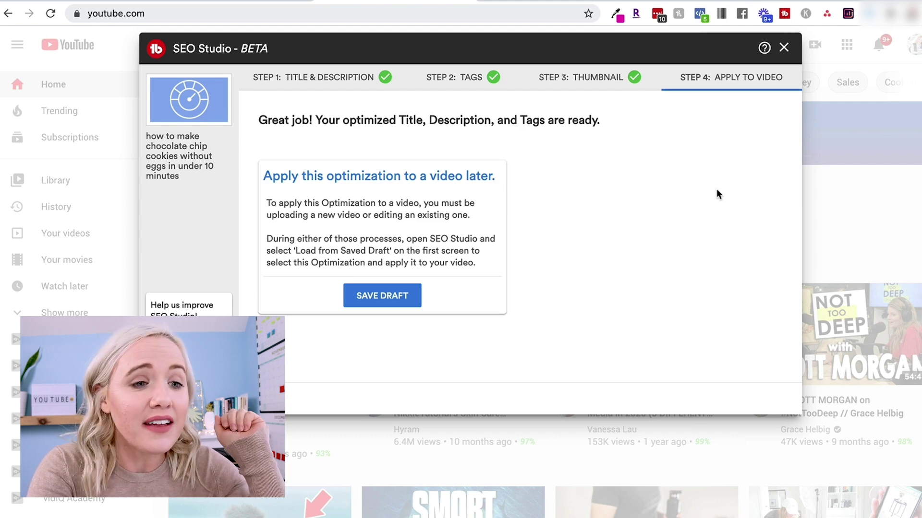
pyautogui.click(783, 47)
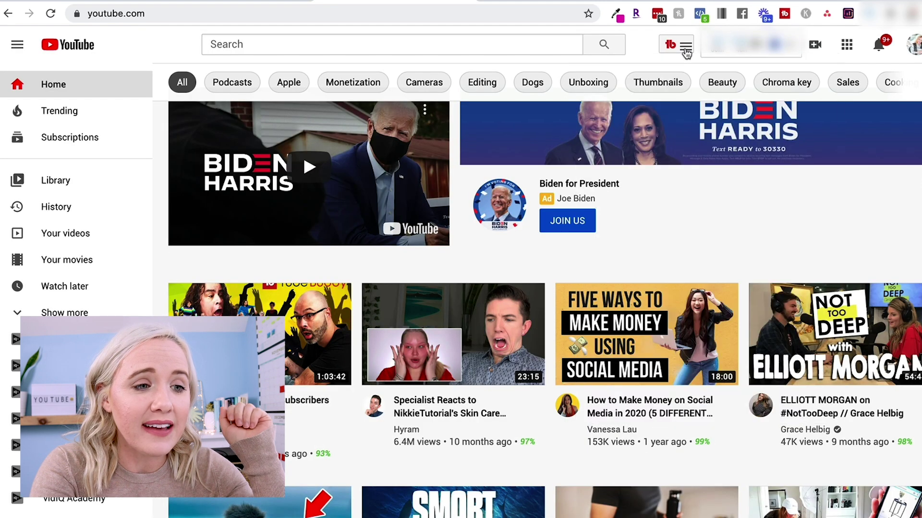
# - Add 'how to bake chocolate chip cookies' to the Video Topic Planner via Keyword Explorer
pyautogui.click(685, 46)
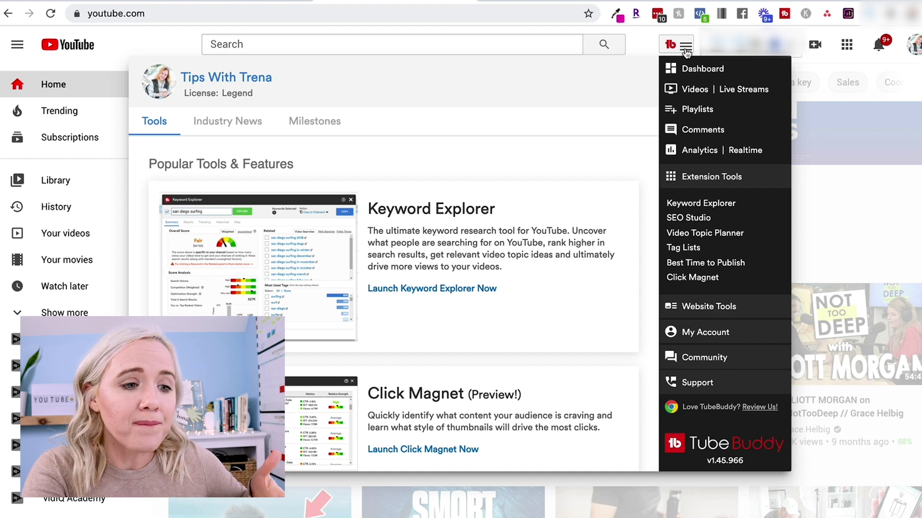
pyautogui.click(689, 233)
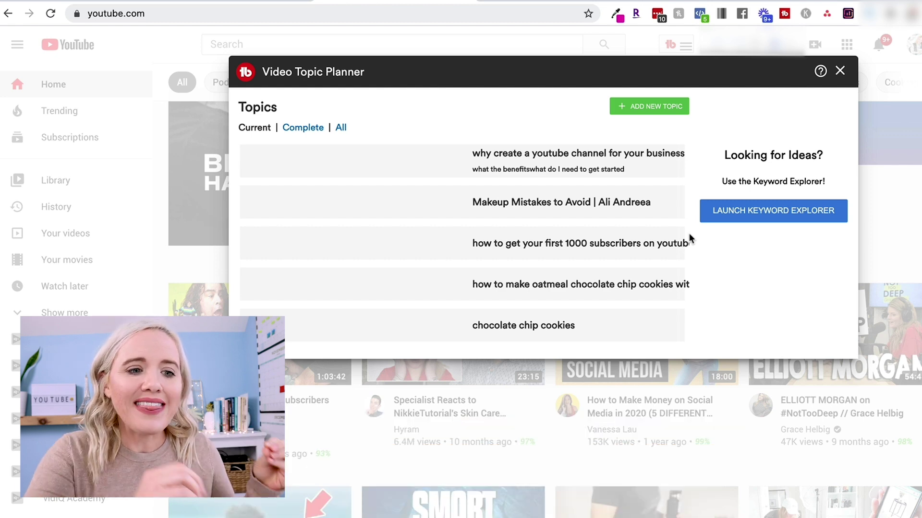
pyautogui.click(738, 222)
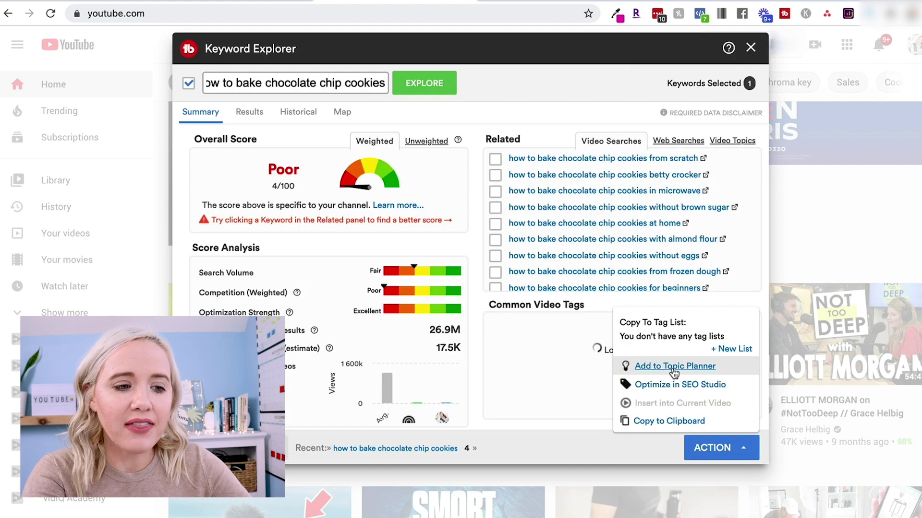
pyautogui.click(672, 367)
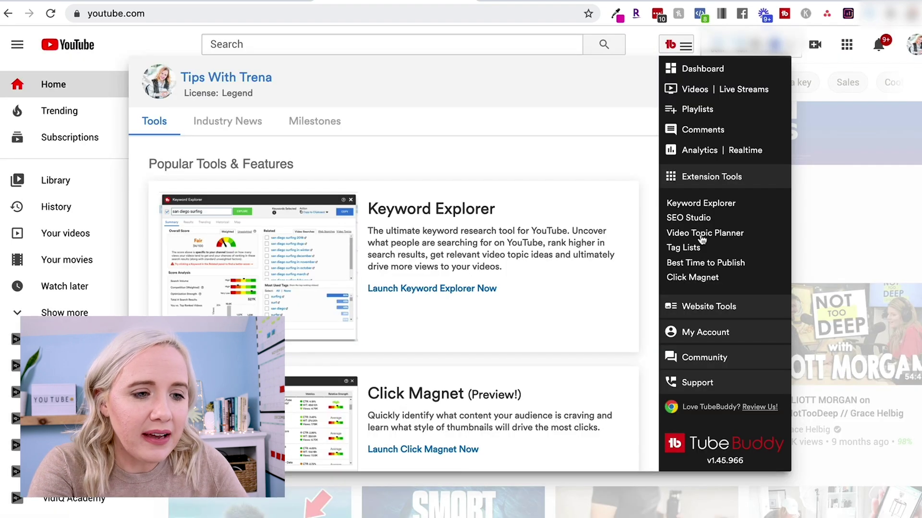
# - Reopen the Video Topic Planner and open the new cookie topic to start writing notes
pyautogui.click(700, 236)
pyautogui.scroll(-5, 571, 242)
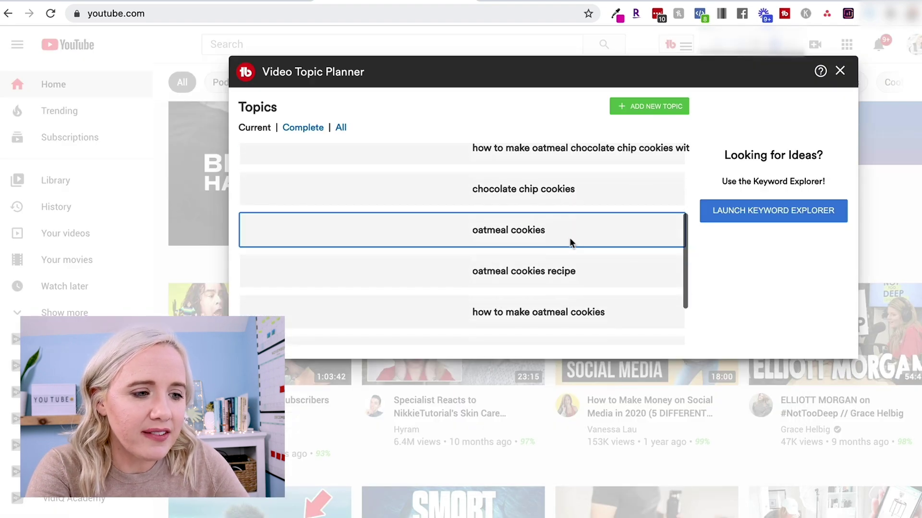
pyautogui.click(550, 325)
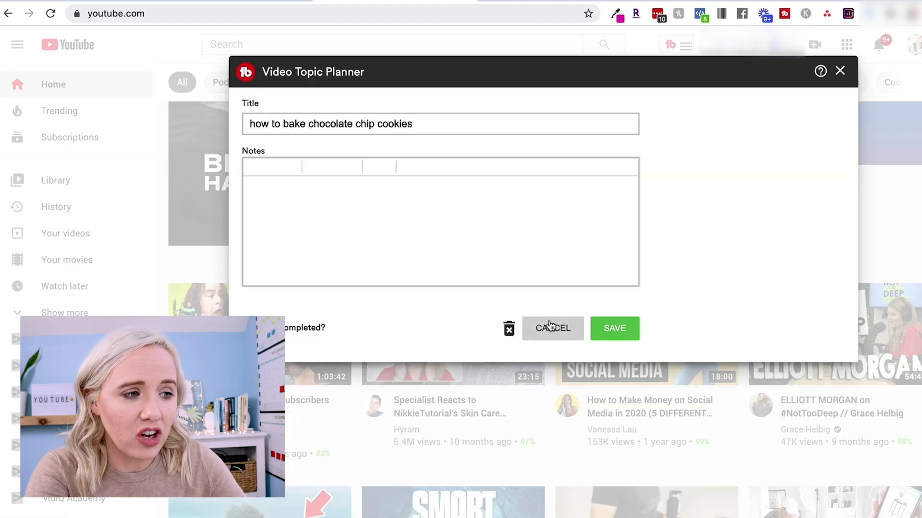
pyautogui.click(399, 197)
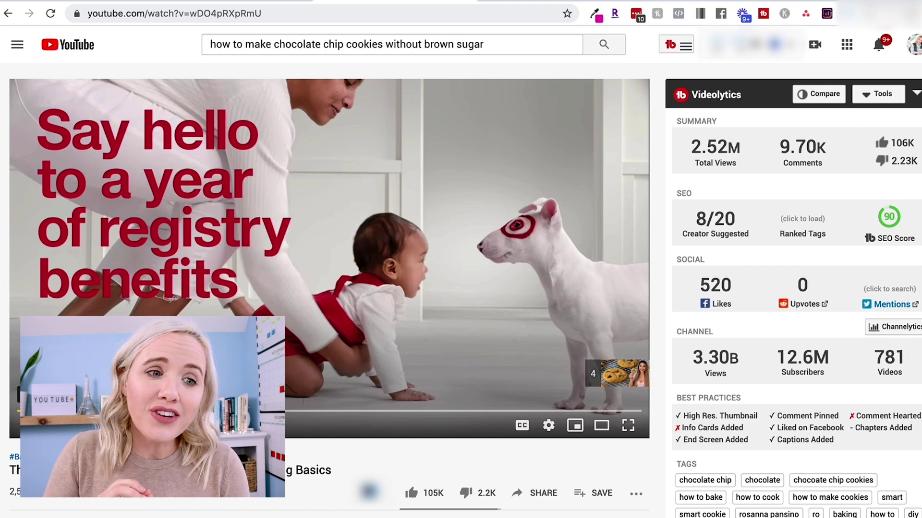
# - Load the search rankings for every tag of the chocolate chip cookie recipe video in Videolytics
pyautogui.moveTo(795, 226)
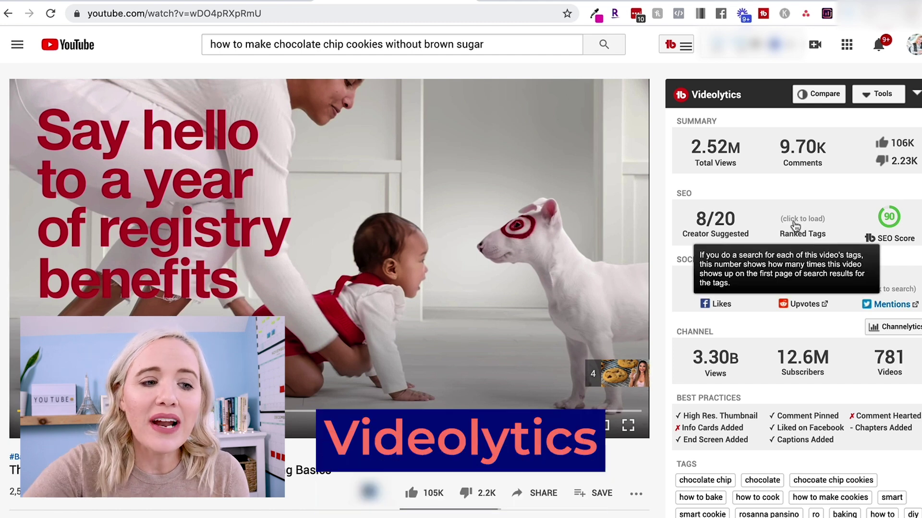
pyautogui.scroll(-3, 915, 233)
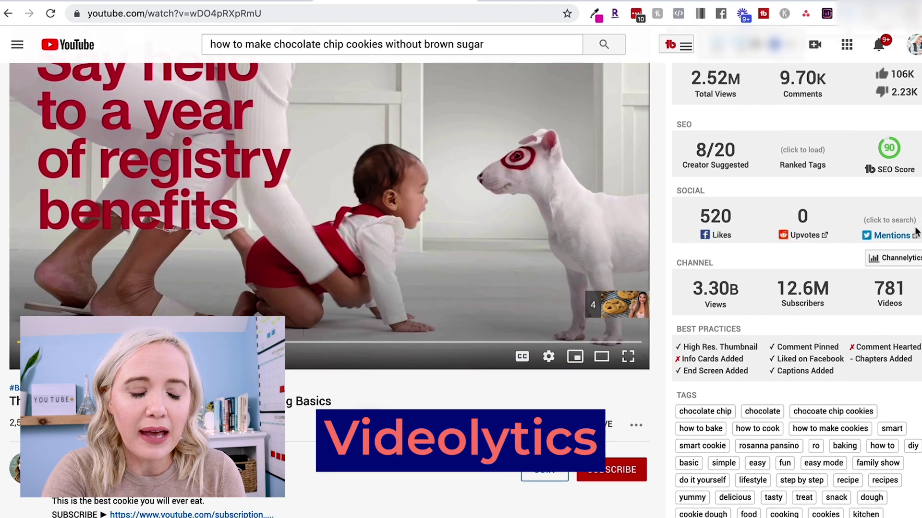
pyautogui.scroll(-1, 916, 233)
pyautogui.scroll(-1, 912, 233)
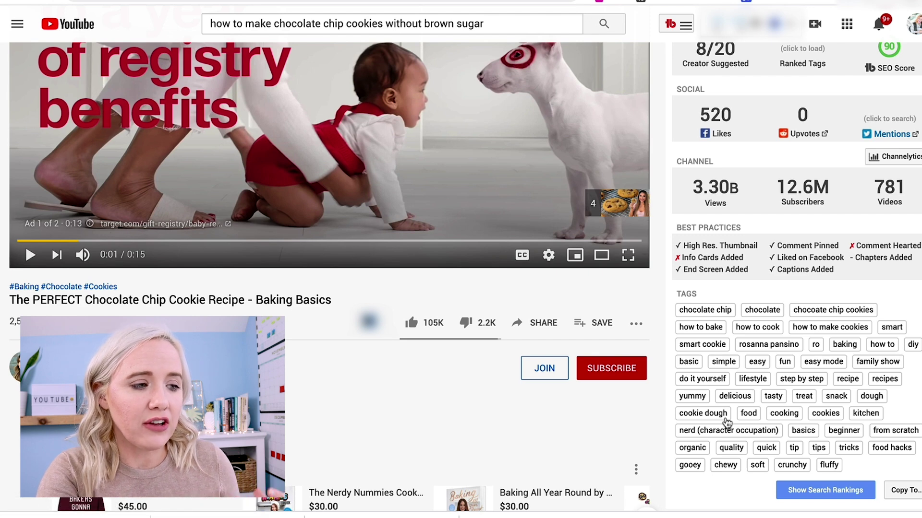
pyautogui.click(825, 492)
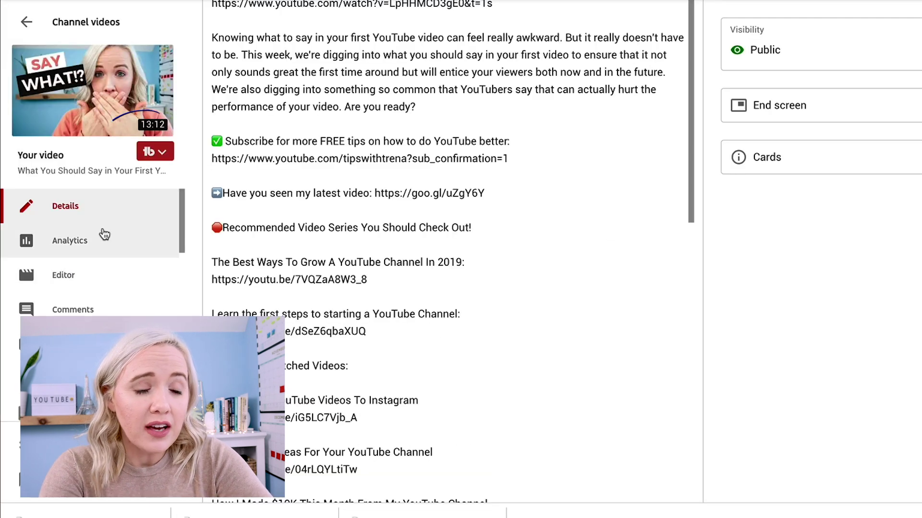
# - Launch TubeBuddy's A/B Test tool from this video's TubeBuddy menu to create a new test
pyautogui.click(162, 152)
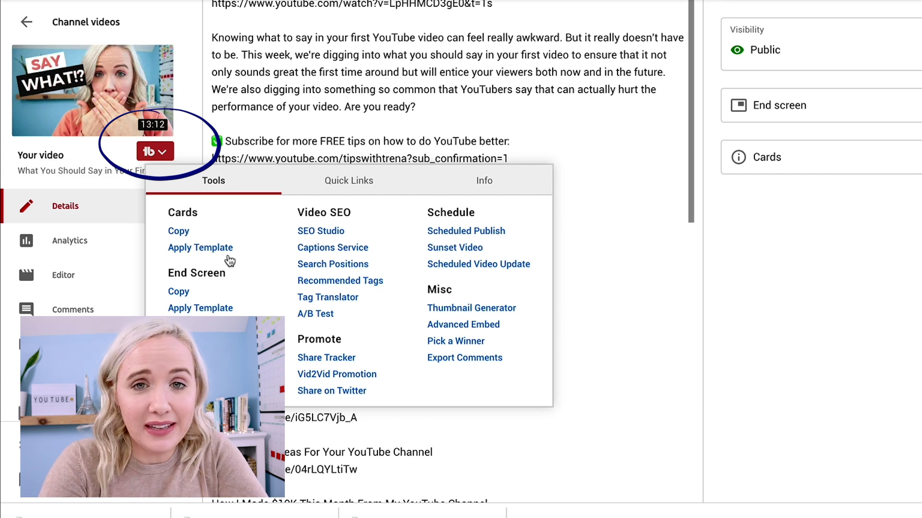
pyautogui.click(307, 315)
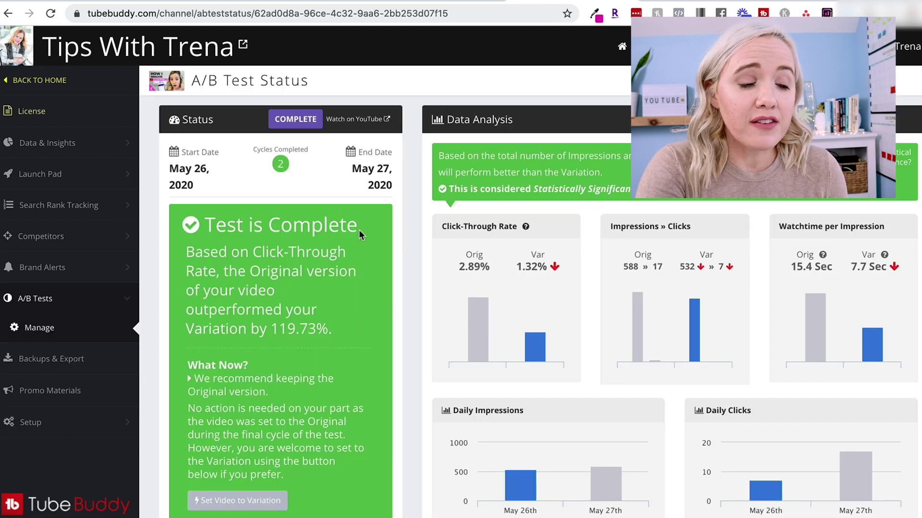
# - Review the completed test's charts and thumbnails: 'HOW I ANALYZE CHANNELS' (31 views) versus 'ANALYTICS SIMPLIFIED!' (14 views)
pyautogui.scroll(-10, 359, 229)
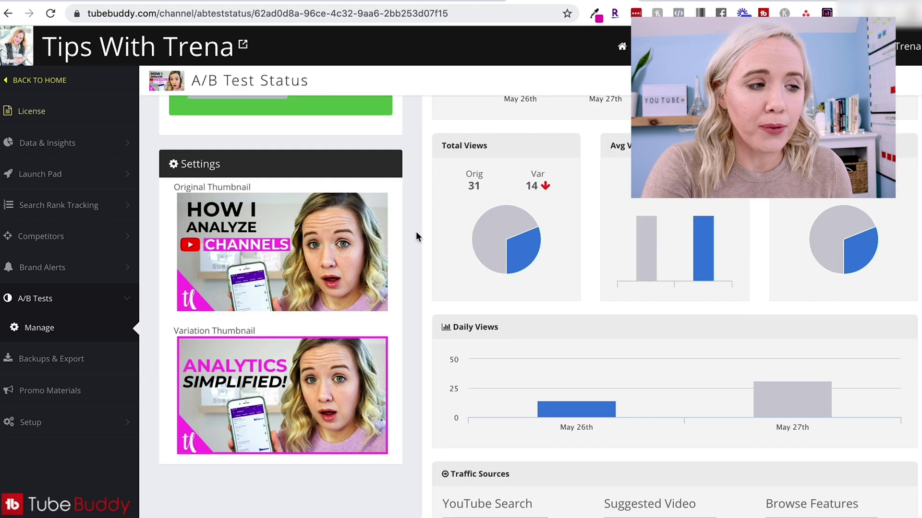
pyautogui.scroll(-1, 346, 268)
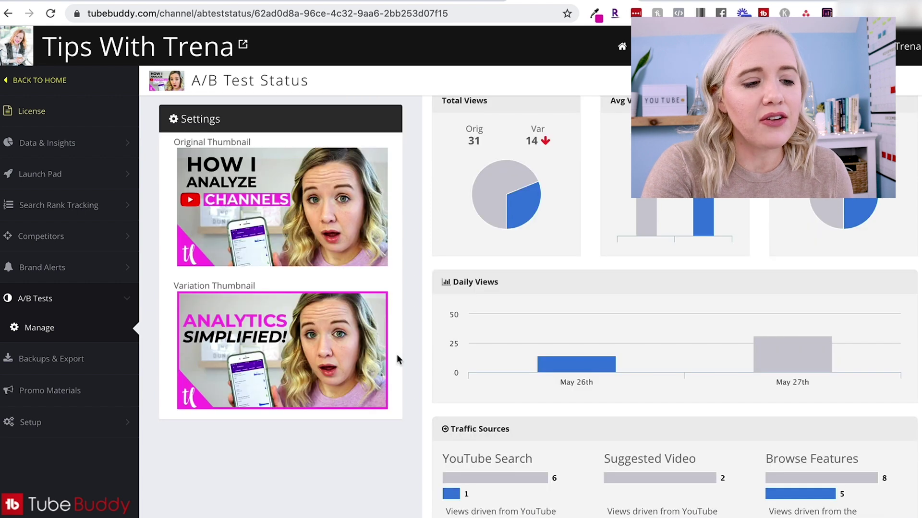
pyautogui.scroll(-1, 397, 354)
pyautogui.moveTo(491, 460)
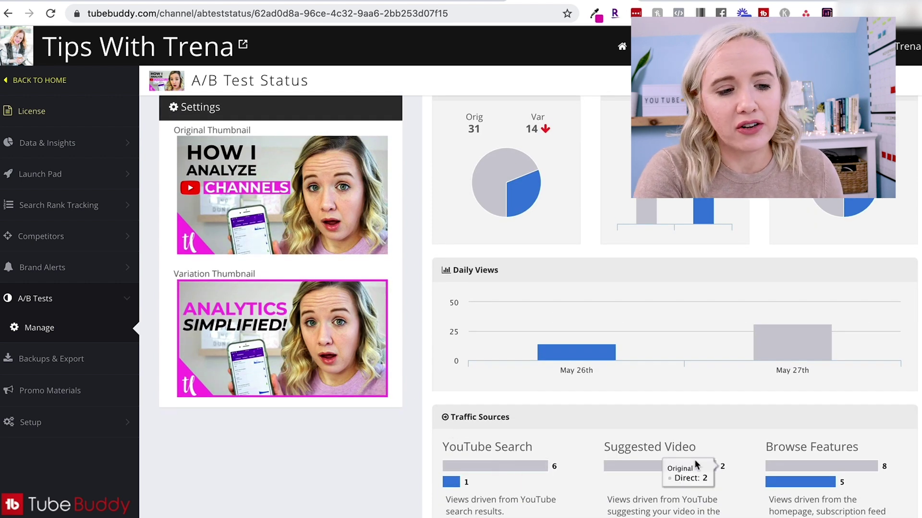
pyautogui.moveTo(787, 456)
pyautogui.scroll(10, 787, 454)
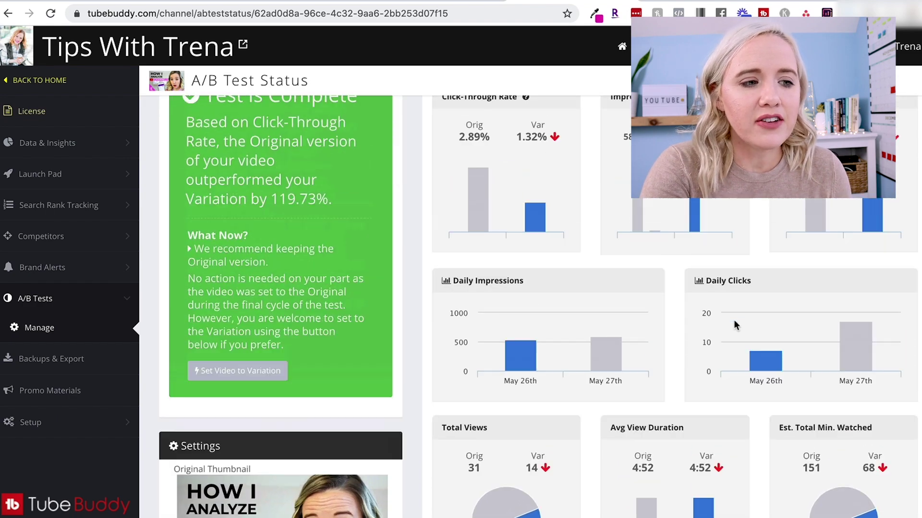